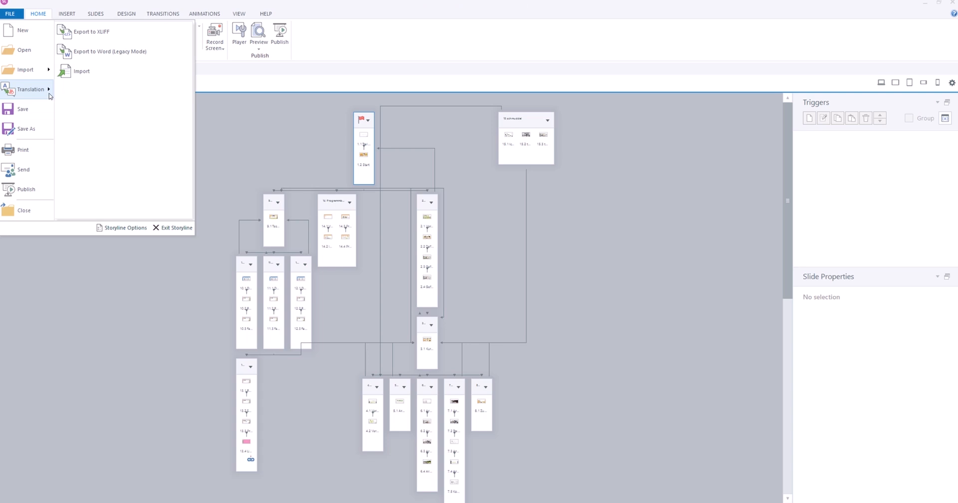
Step: Import the translated course text from the Word document 07647_mobilesArbeiten_22
{"action": "left_click", "coordinate": [82, 73]}
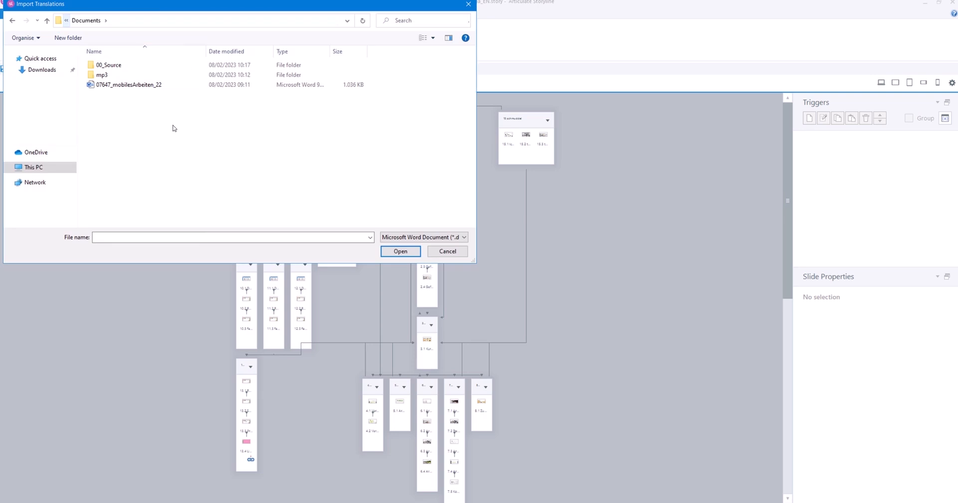
{"action": "left_click", "coordinate": [157, 86]}
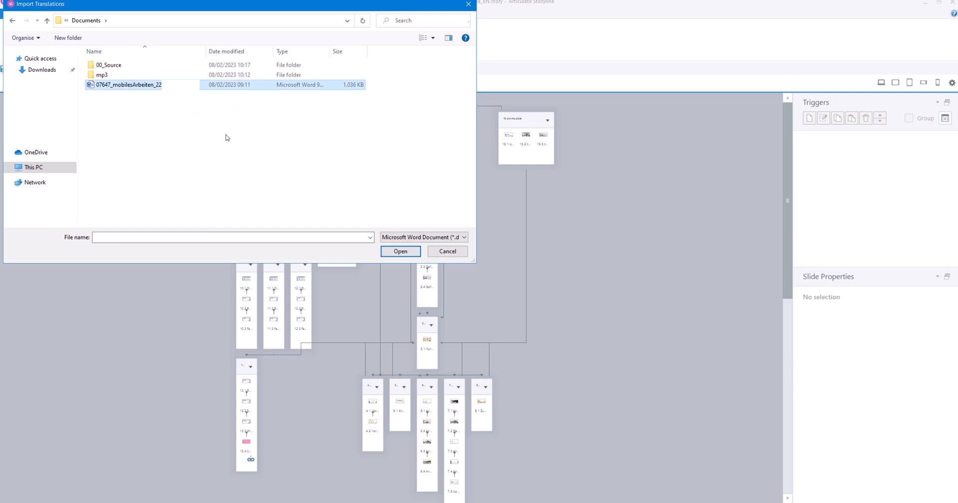
{"action": "left_click", "coordinate": [406, 254]}
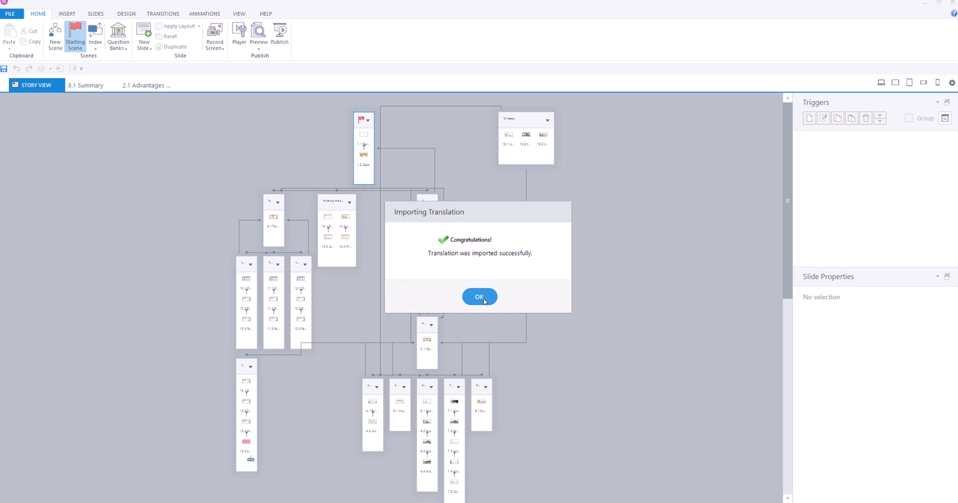
{"action": "left_click", "coordinate": [479, 298]}
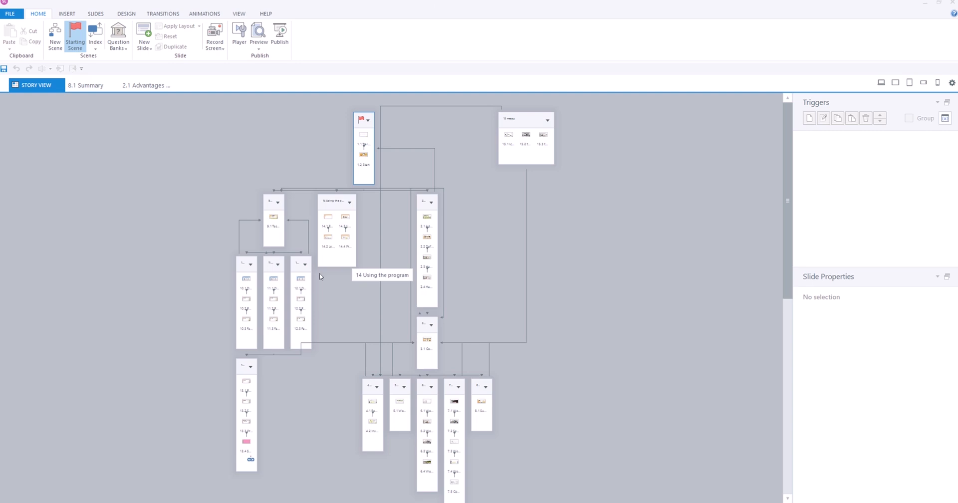
Step: Open slide 11.3 Failure3 from the story view
{"action": "left_click", "coordinate": [273, 320]}
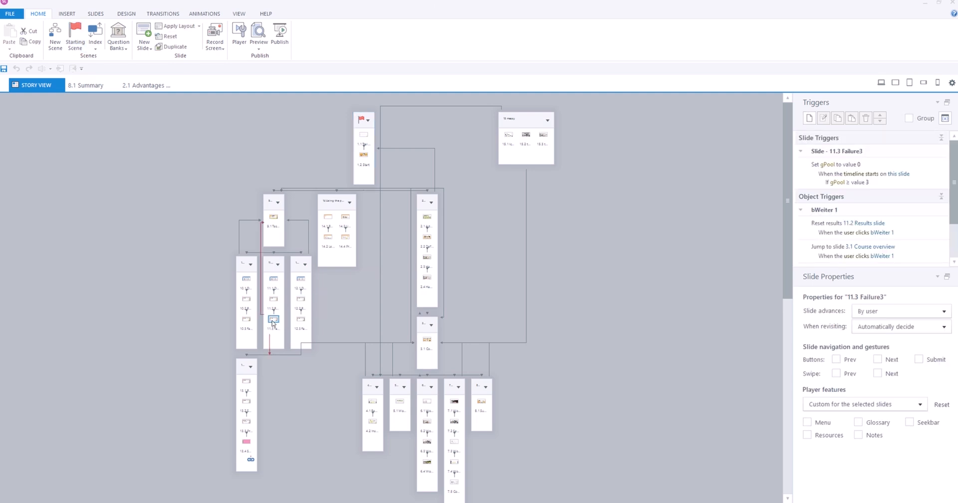
{"action": "double_click", "coordinate": [273, 322]}
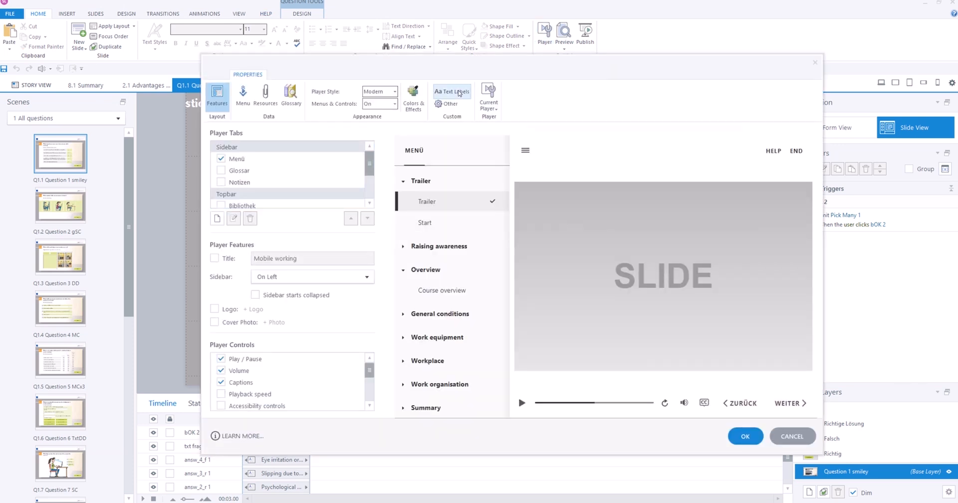
Step: Set the language of the player text labels to English (United States) and check the player's resources, glossary and features settings
{"action": "left_click", "coordinate": [458, 92]}
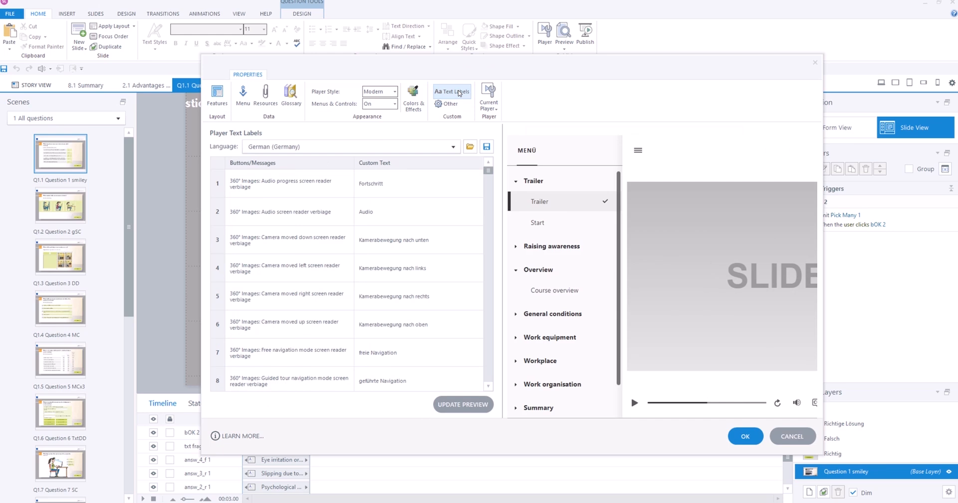
{"action": "left_click", "coordinate": [453, 146]}
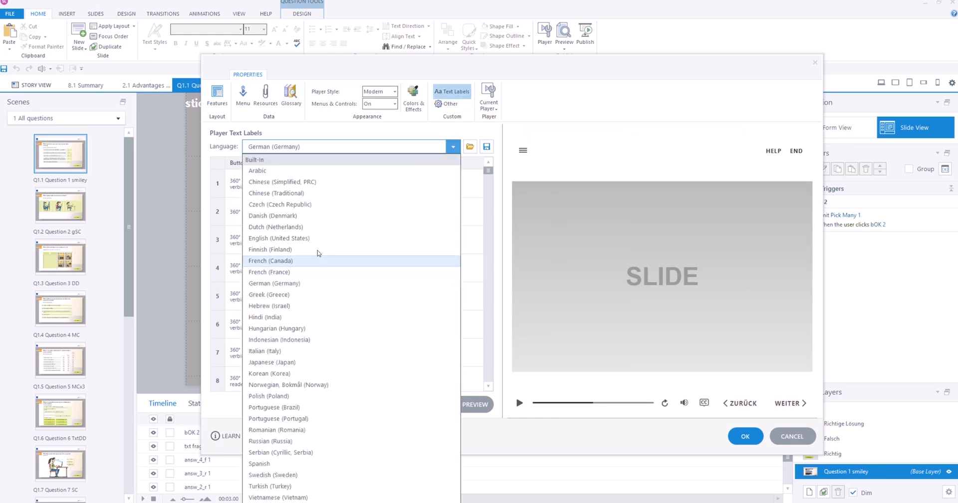
{"action": "left_click", "coordinate": [299, 238]}
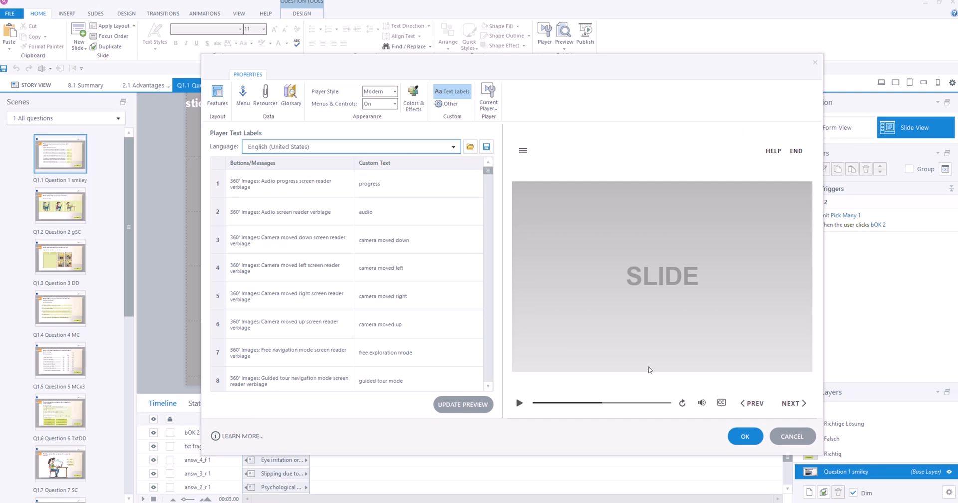
{"action": "left_click", "coordinate": [267, 103]}
{"action": "left_click", "coordinate": [291, 102]}
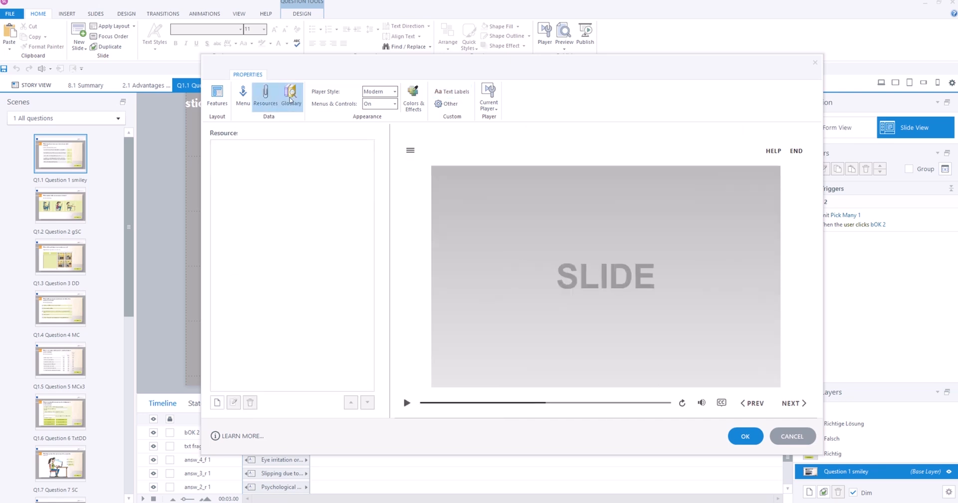
{"action": "left_click", "coordinate": [218, 102]}
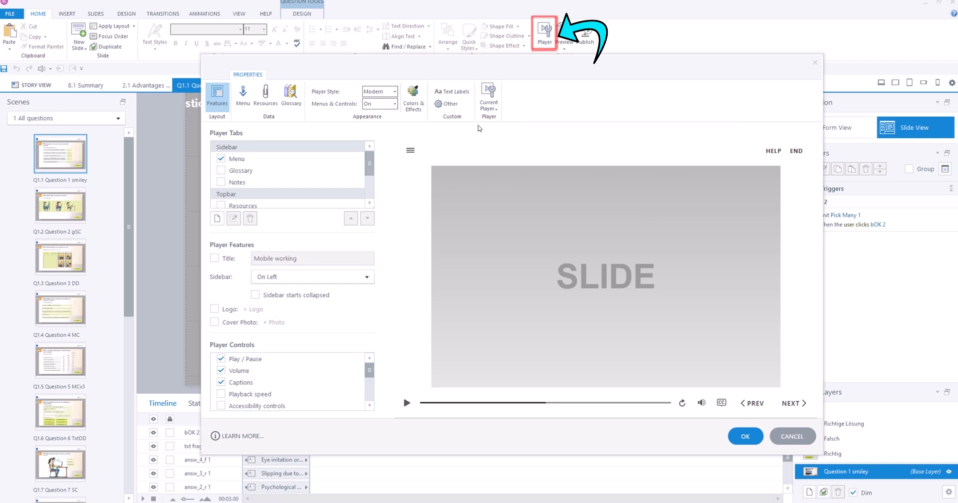
{"action": "left_click", "coordinate": [446, 91]}
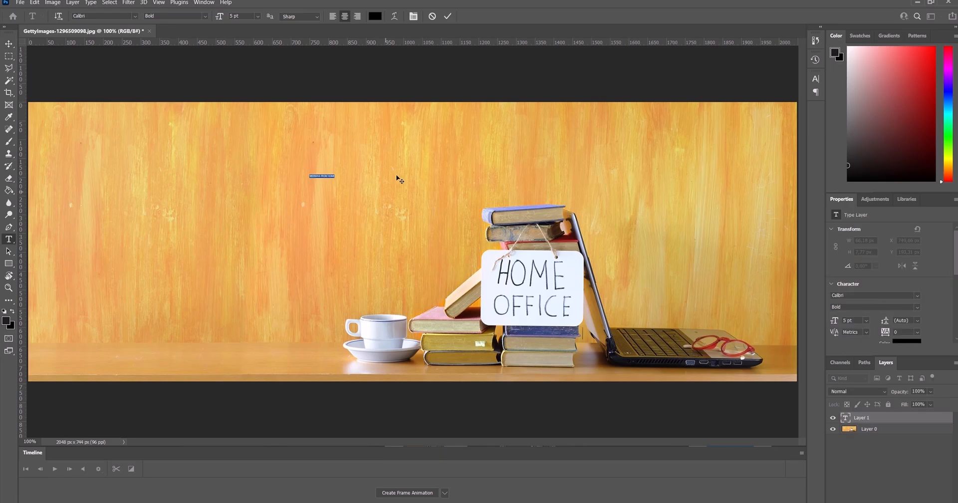
Step: Switch to Photoshop, enlarge the tiny WORKING FROM HOME text and place it on the wooden wall beside the books
{"action": "left_click", "coordinate": [866, 321]}
{"action": "left_click", "coordinate": [866, 330]}
{"action": "left_click", "coordinate": [9, 43]}
{"action": "left_click_drag", "start_coordinate": [321, 171], "coordinate": [347, 233]}
Step: Resize the WORKING FROM HOME text box and set its font size to 43 pt
{"action": "right_click", "coordinate": [877, 419]}
{"action": "double_click", "coordinate": [845, 418]}
{"action": "left_click_drag", "start_coordinate": [425, 243], "coordinate": [359, 267]}
{"action": "double_click", "coordinate": [849, 320]}
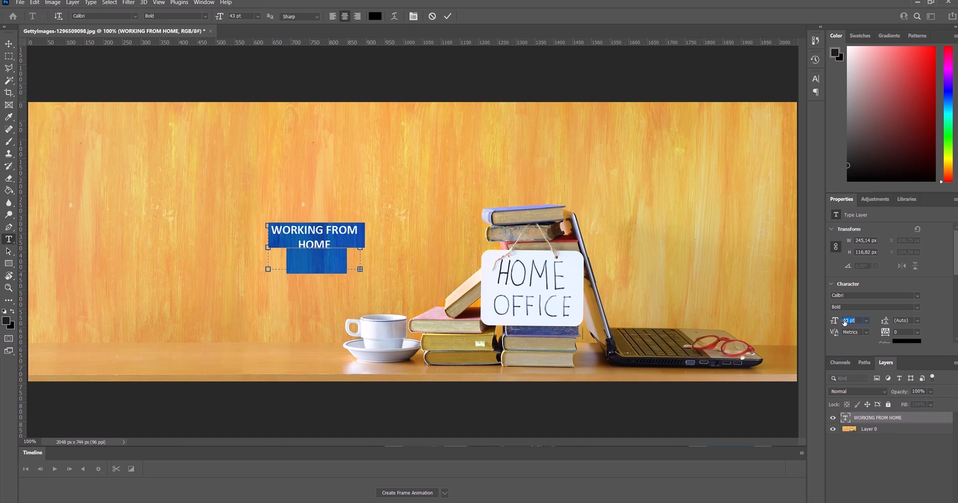
{"action": "type", "text": "43"}
Step: Change the WORKING FROM HOME text's font to Architects Daughter and enlarge its text box
{"action": "left_click", "coordinate": [918, 296]}
{"action": "left_click", "coordinate": [816, 118]}
{"action": "left_click", "coordinate": [134, 16]}
{"action": "left_click", "coordinate": [135, 16]}
{"action": "scroll", "coordinate": [120, 270], "scroll_direction": "down", "scroll_amount": 1}
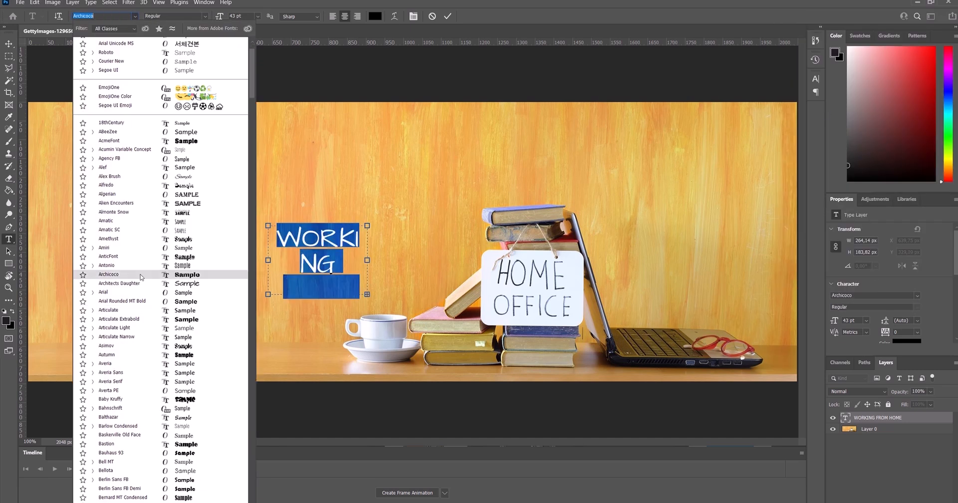
{"action": "left_click", "coordinate": [119, 282]}
{"action": "left_click_drag", "start_coordinate": [367, 225], "coordinate": [395, 206]}
Step: Move the WORKING FROM HOME text onto the hanging sign and hide its layer
{"action": "left_click", "coordinate": [9, 43]}
{"action": "left_click_drag", "start_coordinate": [330, 239], "coordinate": [552, 297]}
{"action": "left_click", "coordinate": [833, 418]}
Step: Cover the HOME OFFICE lettering on Layer 0 with stretched blank strips taken from the sign's white surface
{"action": "scroll", "coordinate": [558, 276], "scroll_direction": "up", "scroll_amount": 5}
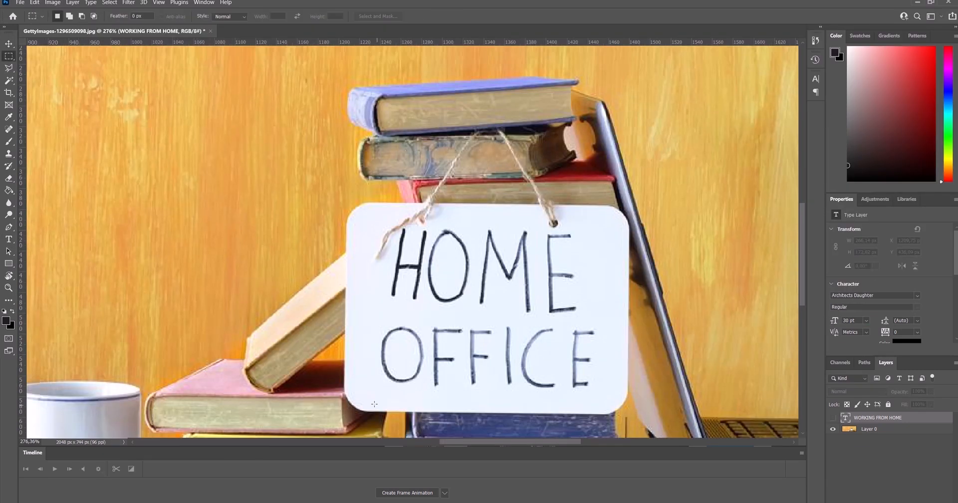
{"action": "left_click", "coordinate": [869, 429]}
{"action": "left_click_drag", "start_coordinate": [368, 398], "coordinate": [605, 400]}
{"action": "key", "text": "ctrl+t"}
{"action": "left_click_drag", "start_coordinate": [487, 398], "coordinate": [482, 263]}
{"action": "key", "text": "Return"}
{"action": "left_click_drag", "start_coordinate": [390, 268], "coordinate": [580, 270]}
{"action": "key", "text": "ctrl+t"}
{"action": "left_click_drag", "start_coordinate": [485, 268], "coordinate": [491, 236]}
Step: Paint over the leftover letter fragments near the sign's upper edge with a brush in the sign's white color
{"action": "scroll", "coordinate": [486, 235], "scroll_direction": "up", "scroll_amount": 4}
{"action": "key", "text": "b"}
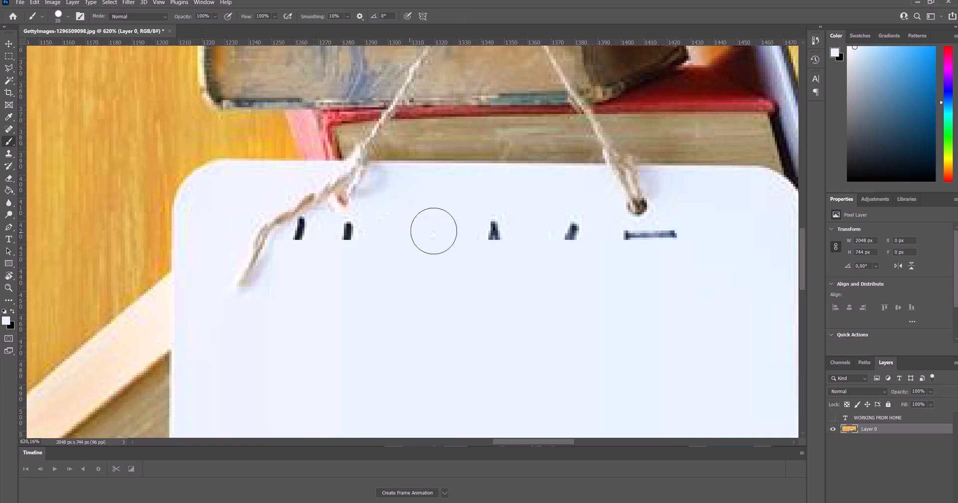
{"action": "left_click", "coordinate": [68, 16]}
{"action": "left_click", "coordinate": [68, 130]}
Step: Show the text layer and position the WORKING FROM HOME text on the blank sign, scaled to 32 pt
{"action": "scroll", "coordinate": [458, 339], "scroll_direction": "down", "scroll_amount": 5}
{"action": "left_click", "coordinate": [833, 418]}
{"action": "left_click", "coordinate": [8, 44]}
{"action": "left_click_drag", "start_coordinate": [444, 331], "coordinate": [450, 337]}
{"action": "left_click_drag", "start_coordinate": [343, 274], "coordinate": [331, 265]}
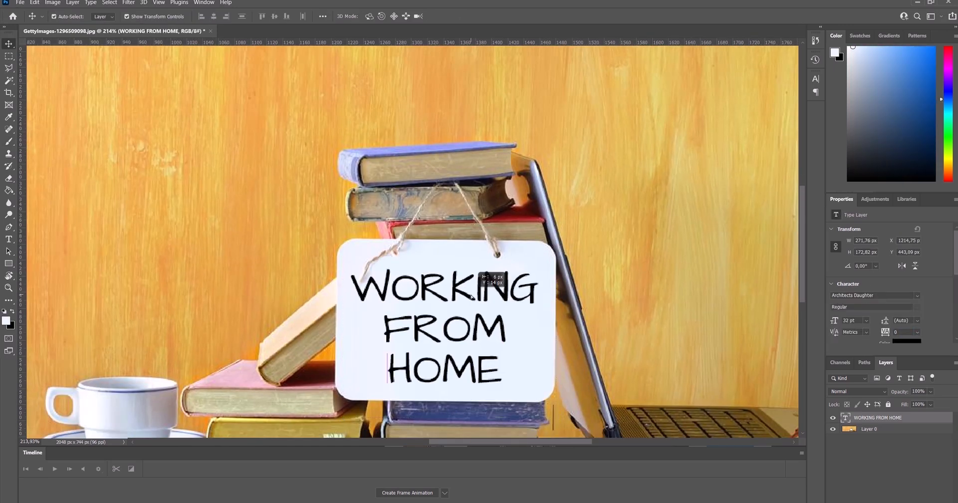
{"action": "scroll", "coordinate": [638, 332], "scroll_direction": "down", "scroll_amount": 5}
{"action": "left_click", "coordinate": [670, 353]}
{"action": "scroll", "coordinate": [671, 354], "scroll_direction": "down", "scroll_amount": 1}
{"action": "left_click", "coordinate": [20, 2]}
{"action": "mouse_move", "coordinate": [60, 132]}
{"action": "left_click", "coordinate": [165, 132]}
{"action": "left_click", "coordinate": [131, 216]}
{"action": "type", "text": "_PS"}
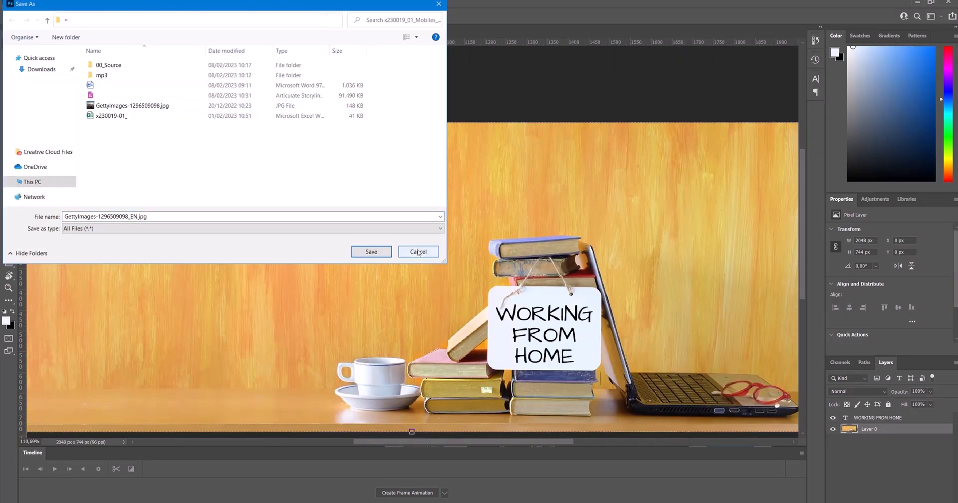
{"action": "left_click", "coordinate": [419, 253]}
{"action": "left_click", "coordinate": [20, 2]}
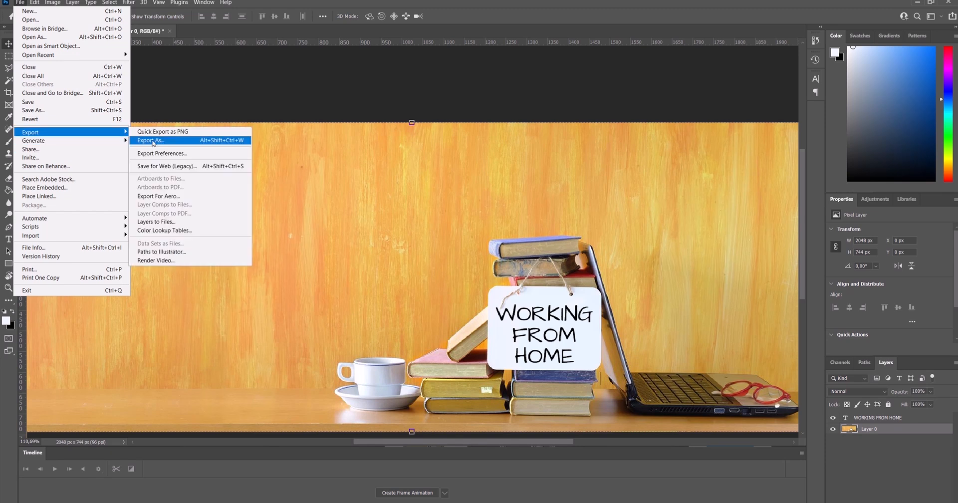
{"action": "left_click", "coordinate": [155, 141]}
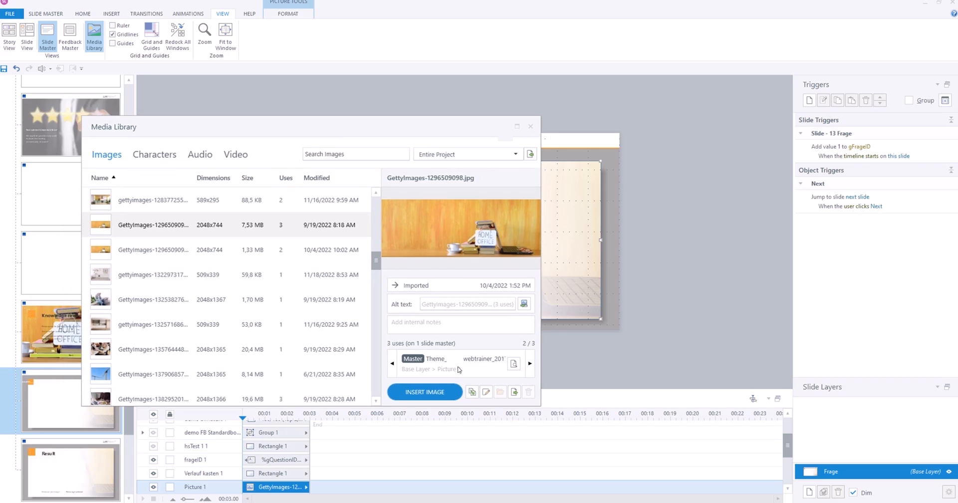
Step: Switch to Storyline and go from the Media Library to the VK Intro slide master layout using GettyImages-1296509098.jpg
{"action": "left_click", "coordinate": [393, 364]}
{"action": "left_click", "coordinate": [513, 363]}
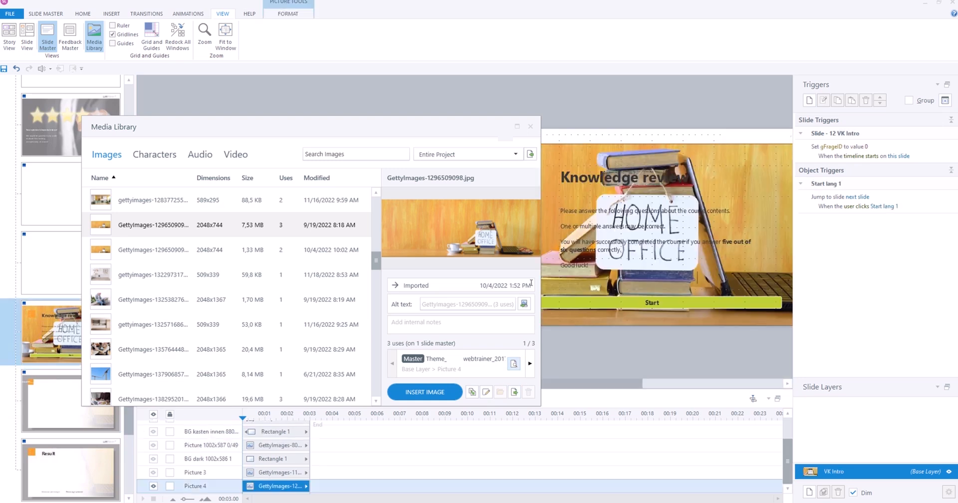
{"action": "left_click", "coordinate": [530, 128]}
{"action": "left_click", "coordinate": [285, 14]}
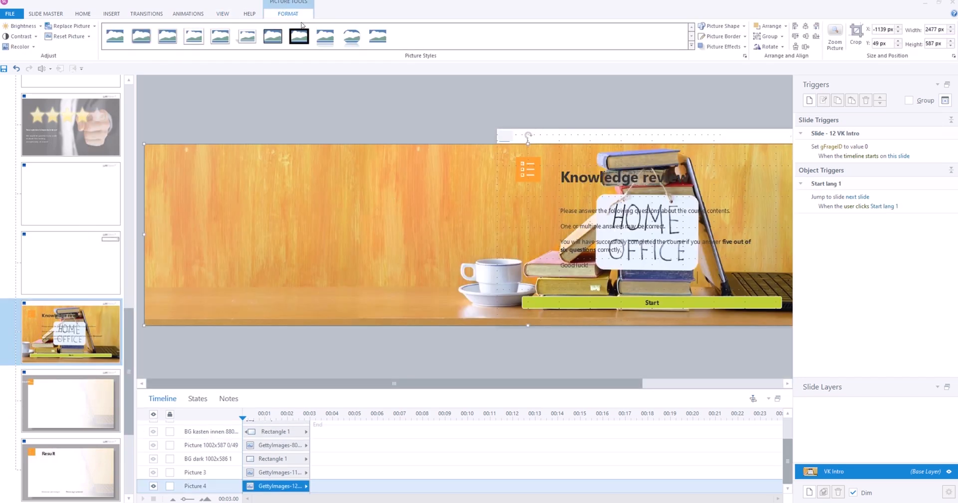
{"action": "left_click", "coordinate": [70, 26]}
{"action": "left_click", "coordinate": [75, 32]}
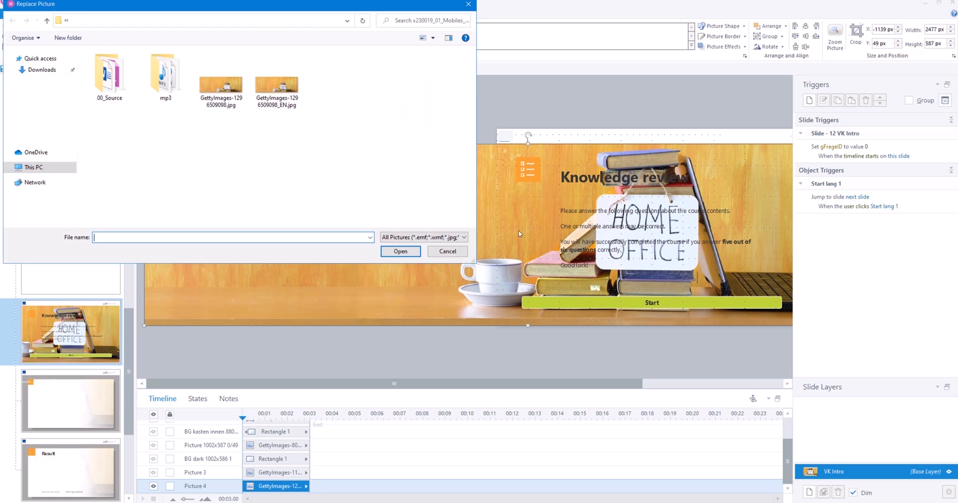
{"action": "double_click", "coordinate": [273, 95]}
{"action": "scroll", "coordinate": [668, 225], "scroll_direction": "down", "scroll_amount": 3}
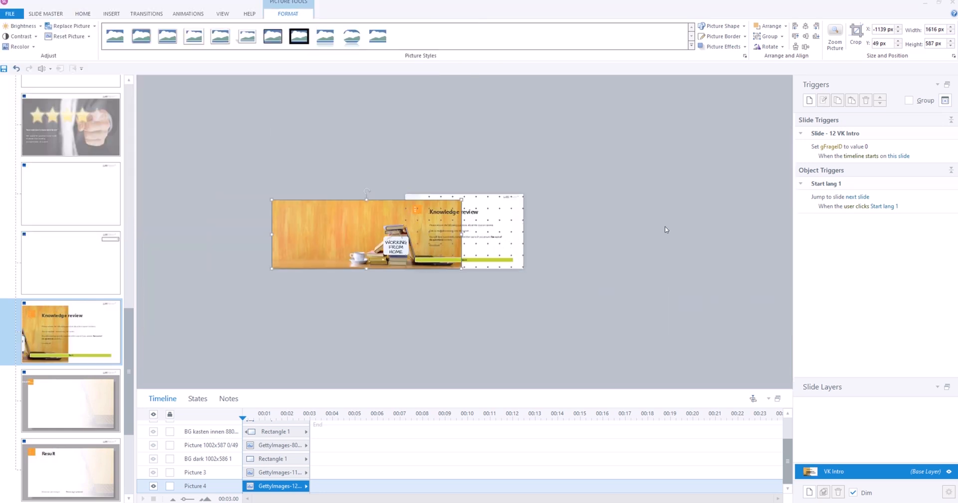
{"action": "left_click_drag", "start_coordinate": [462, 199], "coordinate": [672, 159]}
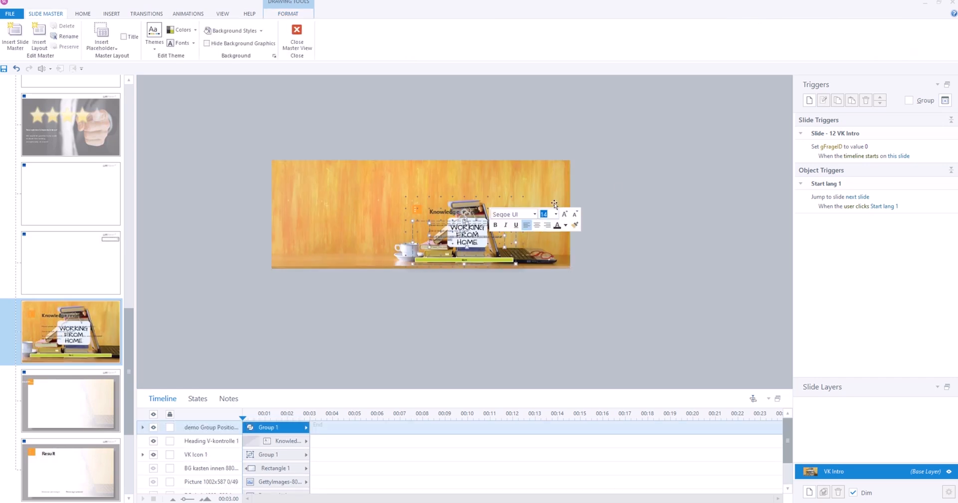
Step: Crop the WORKING FROM HOME picture to about 1024 by 595 px around the books and sign
{"action": "left_click", "coordinate": [551, 202]}
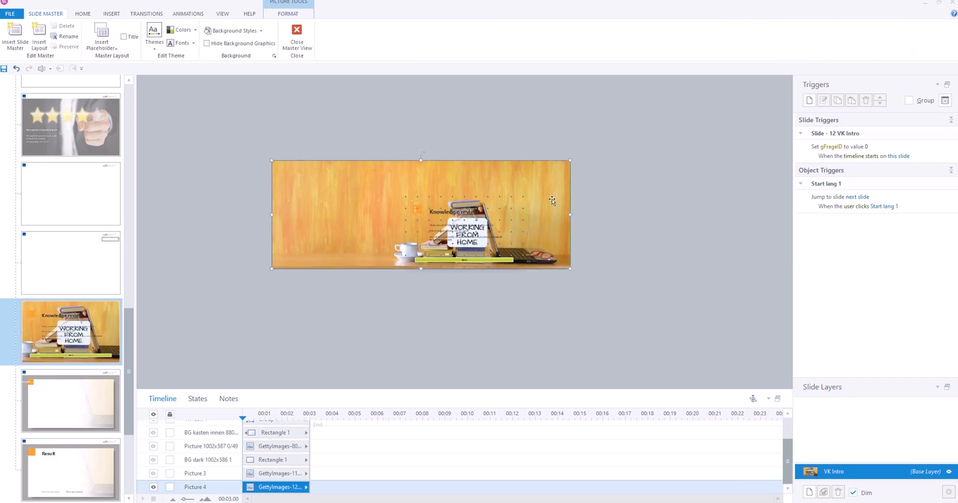
{"action": "left_click", "coordinate": [288, 13]}
{"action": "scroll", "coordinate": [667, 110], "scroll_direction": "up", "scroll_amount": 2}
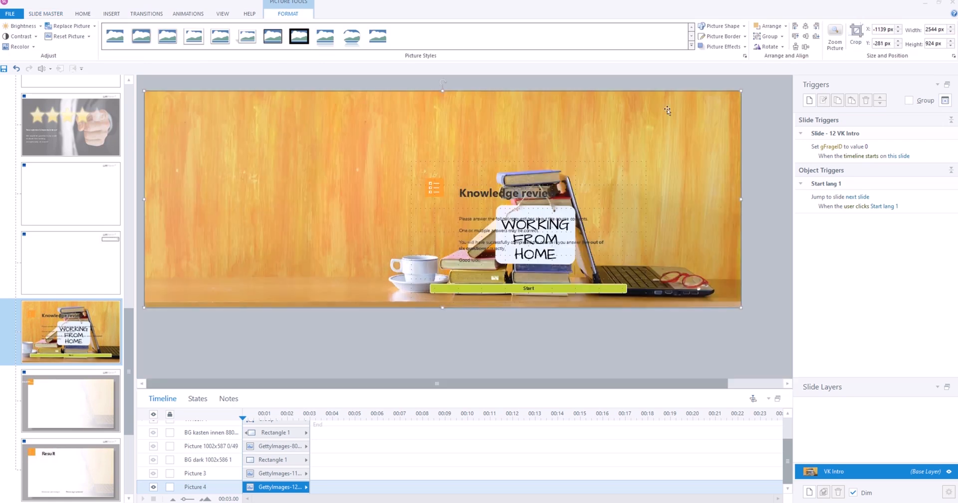
{"action": "left_click", "coordinate": [855, 35]}
{"action": "left_click_drag", "start_coordinate": [442, 92], "coordinate": [456, 169]}
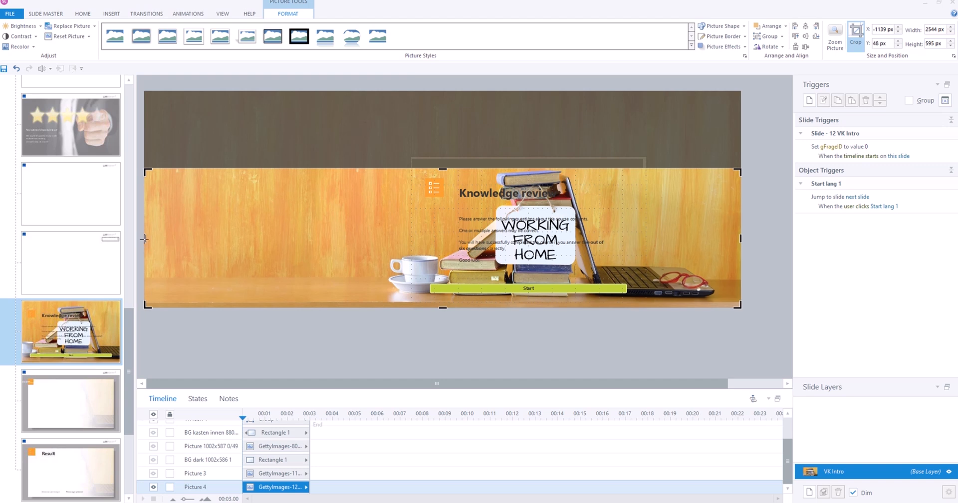
{"action": "left_click_drag", "start_coordinate": [143, 239], "coordinate": [409, 238]}
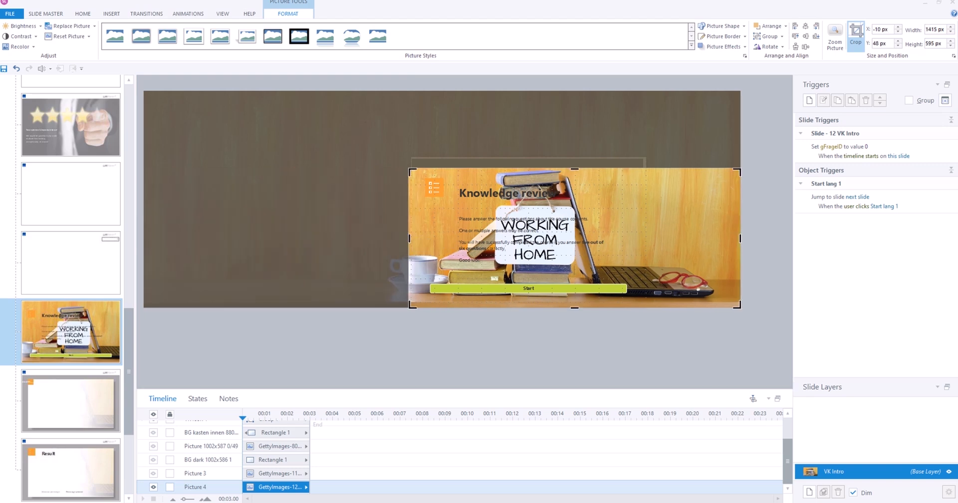
{"action": "left_click_drag", "start_coordinate": [741, 239], "coordinate": [649, 239]}
{"action": "left_click_drag", "start_coordinate": [528, 308], "coordinate": [532, 307]}
{"action": "left_click", "coordinate": [855, 39]}
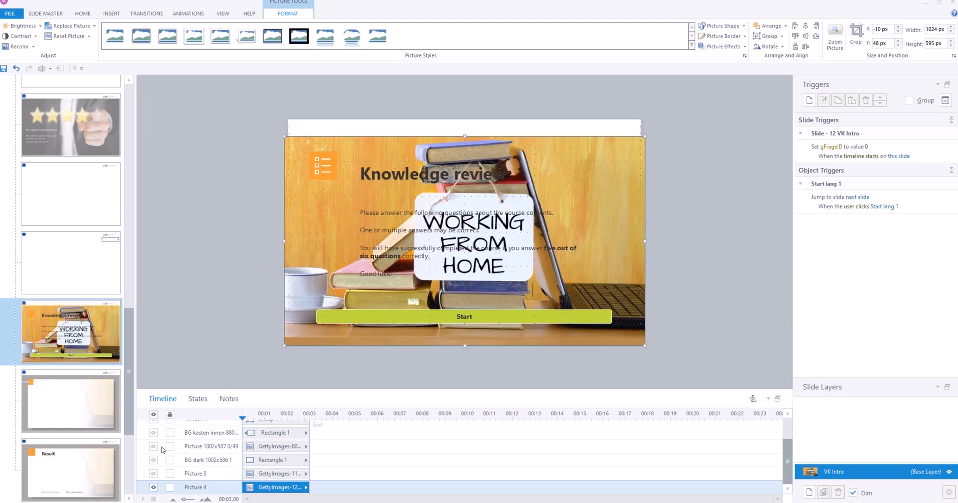
Step: Show the BG kasten innen rectangle and trim the background picture's side and bottom edges to fit the slide
{"action": "scroll", "coordinate": [158, 447], "scroll_direction": "up", "scroll_amount": 2}
{"action": "left_click", "coordinate": [153, 468]}
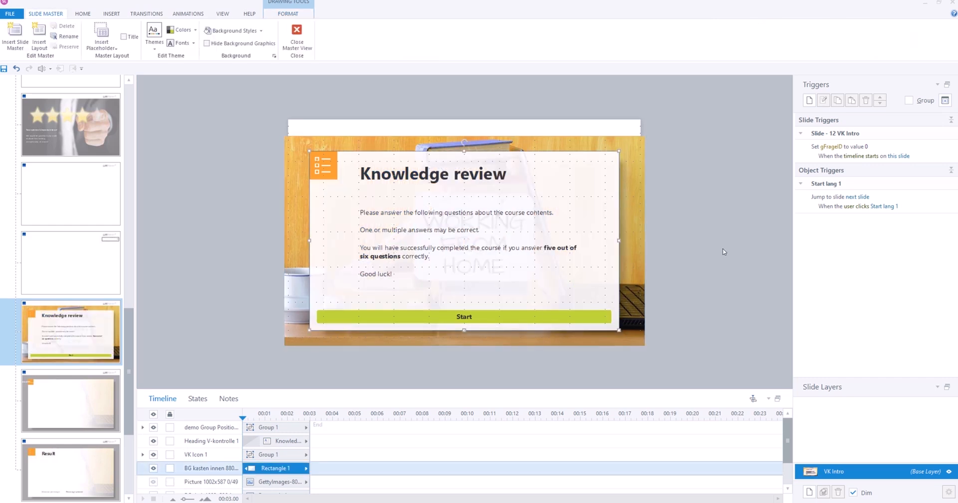
{"action": "left_click", "coordinate": [380, 144]}
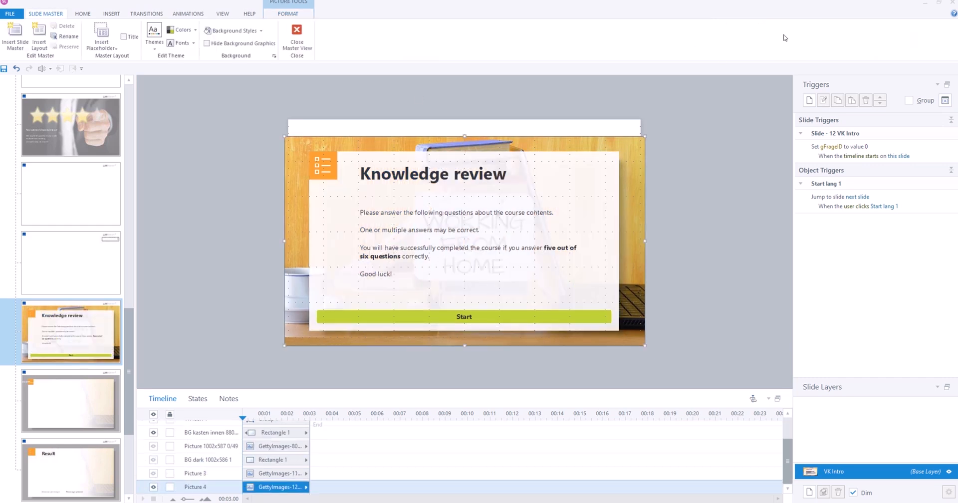
{"action": "left_click", "coordinate": [296, 13]}
{"action": "left_click", "coordinate": [856, 35]}
{"action": "mouse_move", "coordinate": [284, 242]}
{"action": "left_mouse_down"}
{"action": "mouse_move", "coordinate": [313, 250]}
{"action": "mouse_move", "coordinate": [290, 243]}
{"action": "left_mouse_up"}
{"action": "left_click_drag", "start_coordinate": [644, 242], "coordinate": [640, 241]}
{"action": "left_click_drag", "start_coordinate": [467, 345], "coordinate": [464, 343]}
{"action": "left_click", "coordinate": [853, 34]}
{"action": "left_click", "coordinate": [693, 177]}
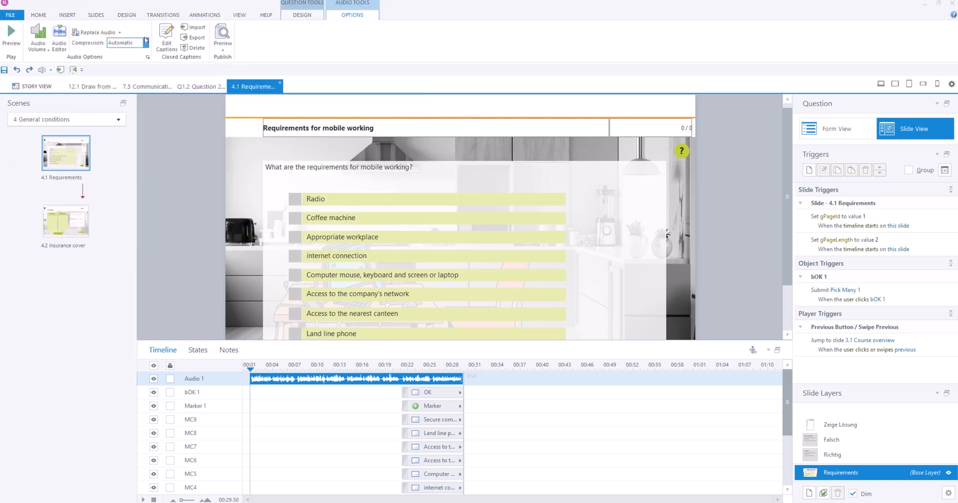
Step: Insert the English narration from an audio file into the 4.1 Requirements slide as a second audio track
{"action": "left_click", "coordinate": [67, 15]}
{"action": "left_click", "coordinate": [304, 45]}
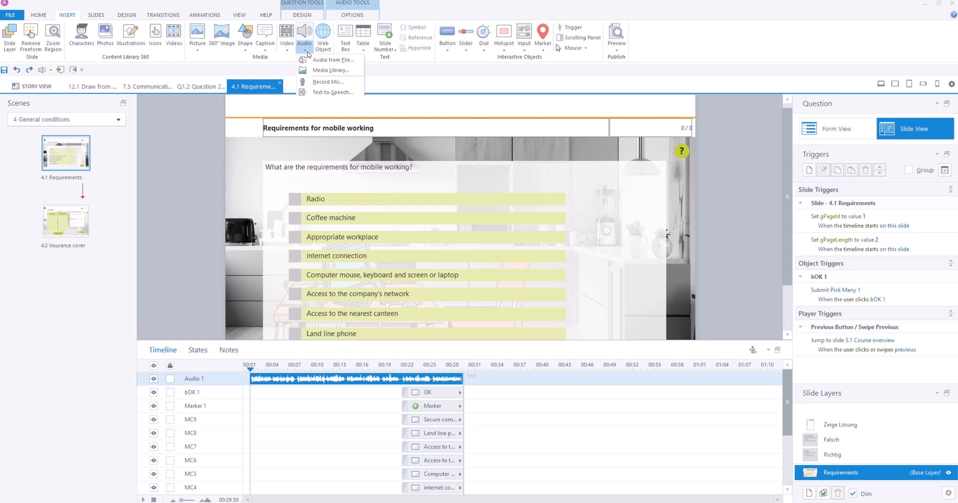
{"action": "left_click", "coordinate": [322, 58]}
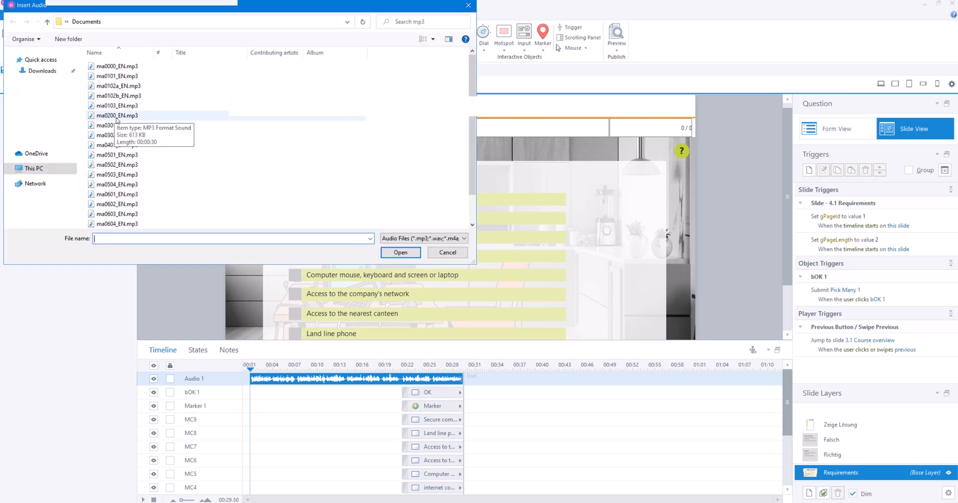
{"action": "double_click", "coordinate": [116, 116]}
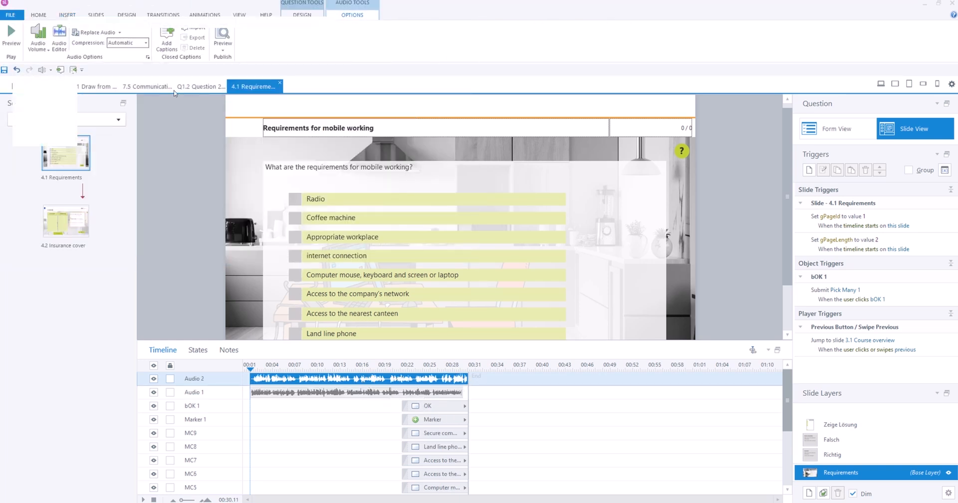
Step: Open the closed captions editor for the new audio and import the captions file ma0301_EN.vtt
{"action": "left_click", "coordinate": [166, 41]}
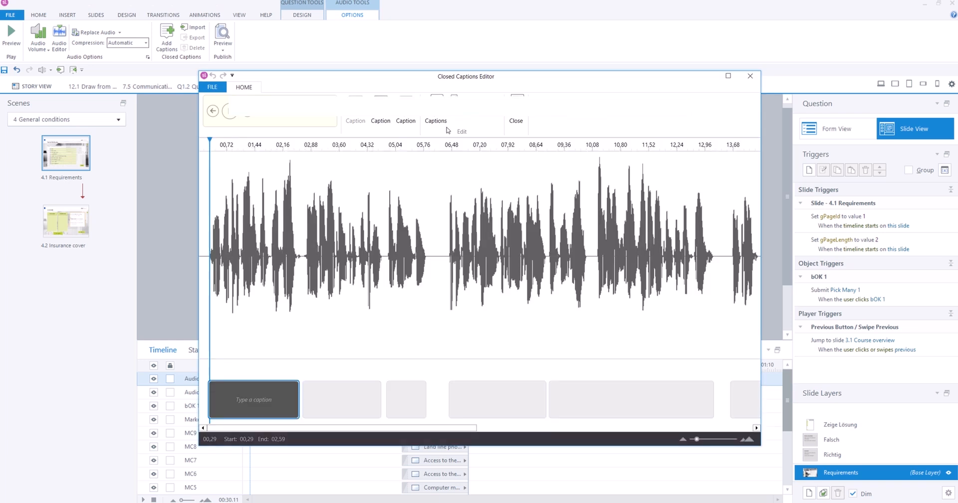
{"action": "left_click", "coordinate": [508, 283]}
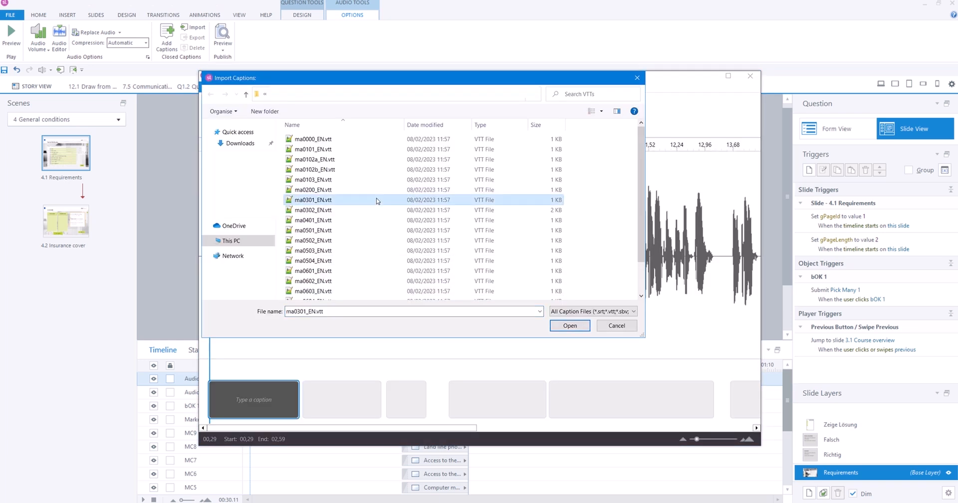
{"action": "double_click", "coordinate": [376, 203]}
Step: Align the captions with the waveform, ending the second at 13,36 s, the third at 21,67 s and the fourth at 29,02 s
{"action": "left_click_drag", "start_coordinate": [433, 396], "coordinate": [435, 400]}
{"action": "scroll", "coordinate": [477, 399], "scroll_direction": "down", "scroll_amount": 3}
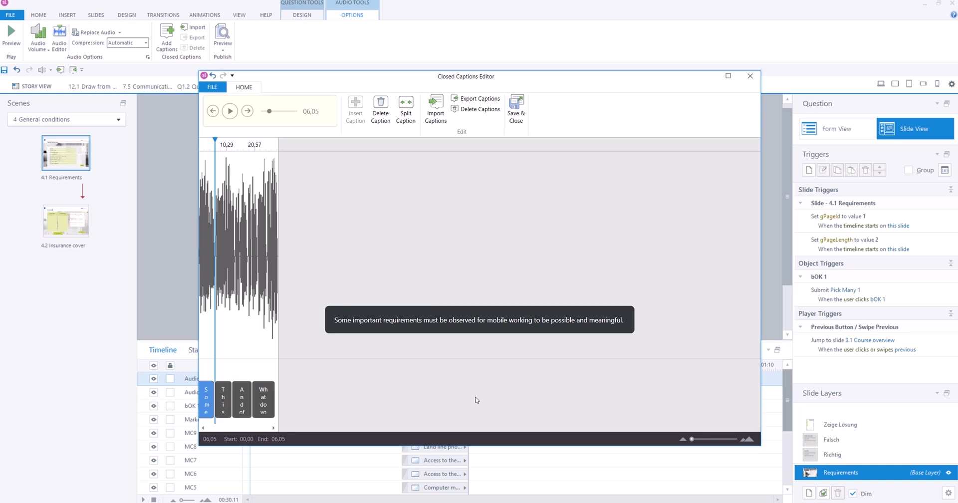
{"action": "scroll", "coordinate": [476, 399], "scroll_direction": "up", "scroll_amount": 5}
{"action": "scroll", "coordinate": [408, 404], "scroll_direction": "down", "scroll_amount": 5}
{"action": "scroll", "coordinate": [348, 386], "scroll_direction": "up", "scroll_amount": 5}
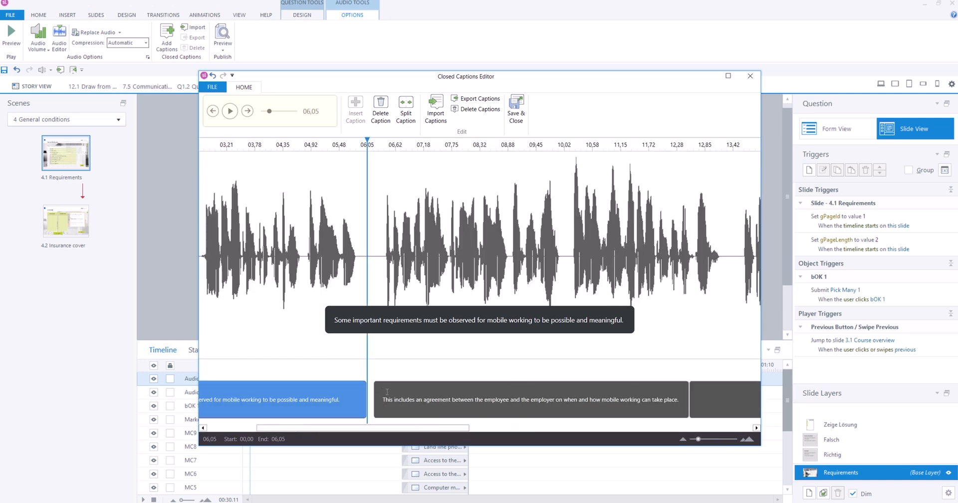
{"action": "scroll", "coordinate": [352, 390], "scroll_direction": "down", "scroll_amount": 5}
{"action": "left_click_drag", "start_coordinate": [353, 402], "coordinate": [399, 404]}
{"action": "scroll", "coordinate": [398, 409], "scroll_direction": "down", "scroll_amount": 5}
{"action": "left_click_drag", "start_coordinate": [304, 405], "coordinate": [392, 412]}
{"action": "left_click_drag", "start_coordinate": [721, 399], "coordinate": [756, 400]}
Step: Play the audio at several points to check the caption timing, and save and close the captions
{"action": "left_click", "coordinate": [230, 111]}
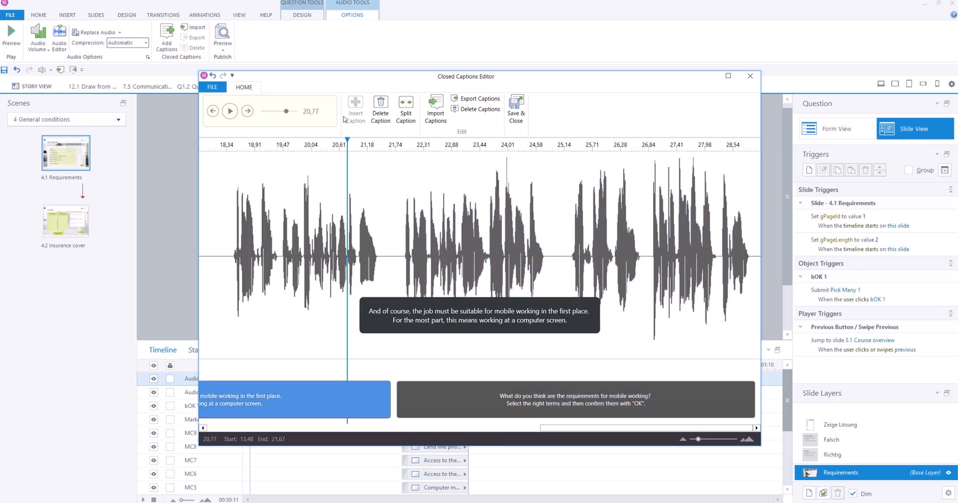
{"action": "left_click", "coordinate": [232, 112]}
{"action": "left_click_drag", "start_coordinate": [564, 428], "coordinate": [342, 428]}
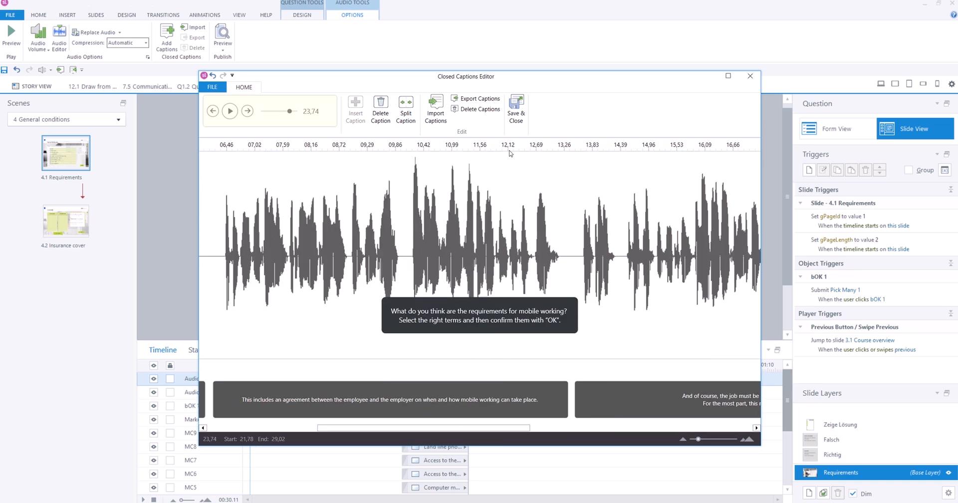
{"action": "left_click", "coordinate": [509, 147]}
{"action": "left_click", "coordinate": [232, 112]}
{"action": "left_click", "coordinate": [232, 113]}
{"action": "left_click_drag", "start_coordinate": [399, 428], "coordinate": [288, 428]}
{"action": "left_click", "coordinate": [441, 147]}
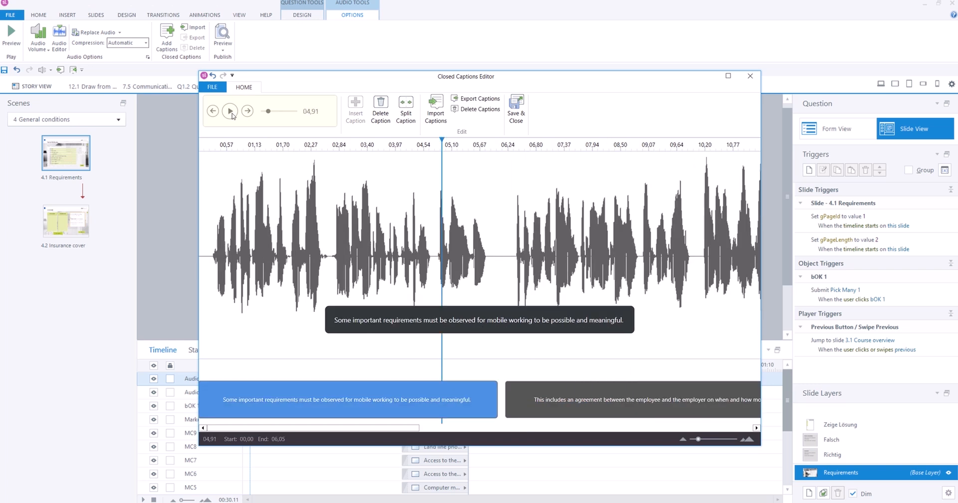
{"action": "left_click", "coordinate": [231, 111]}
{"action": "left_click", "coordinate": [231, 112]}
{"action": "left_click", "coordinate": [517, 116]}
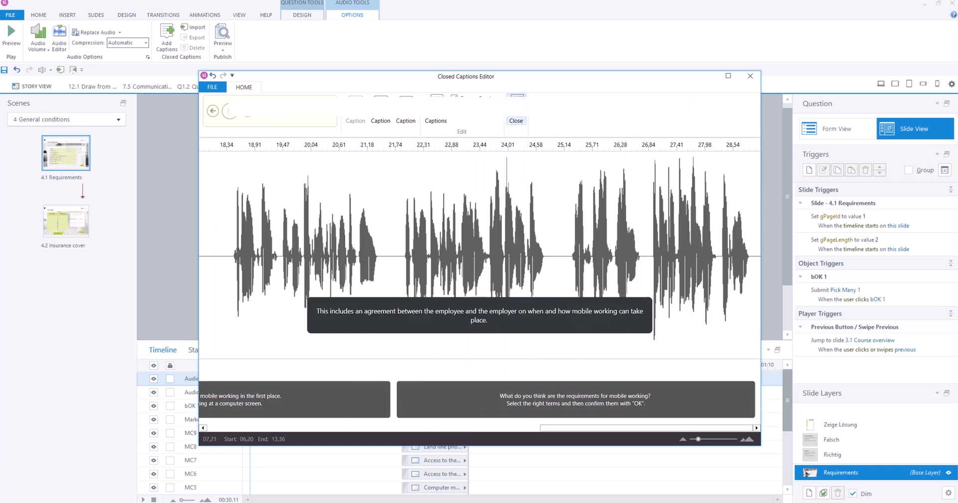
Step: Shift bOK 1, Marker 1, MC1 to MC9, Text Box 1 and Rectangle 3 later together, with Rectangle 3 starting at about 22 s
{"action": "mouse_move", "coordinate": [784, 415]}
{"action": "left_mouse_down"}
{"action": "mouse_move", "coordinate": [785, 449]}
{"action": "mouse_move", "coordinate": [783, 413]}
{"action": "left_mouse_up"}
{"action": "left_click_drag", "start_coordinate": [668, 340], "coordinate": [664, 198]}
{"action": "left_click", "coordinate": [403, 222]}
{"action": "left_click", "coordinate": [398, 223]}
{"action": "left_click", "coordinate": [435, 426]}
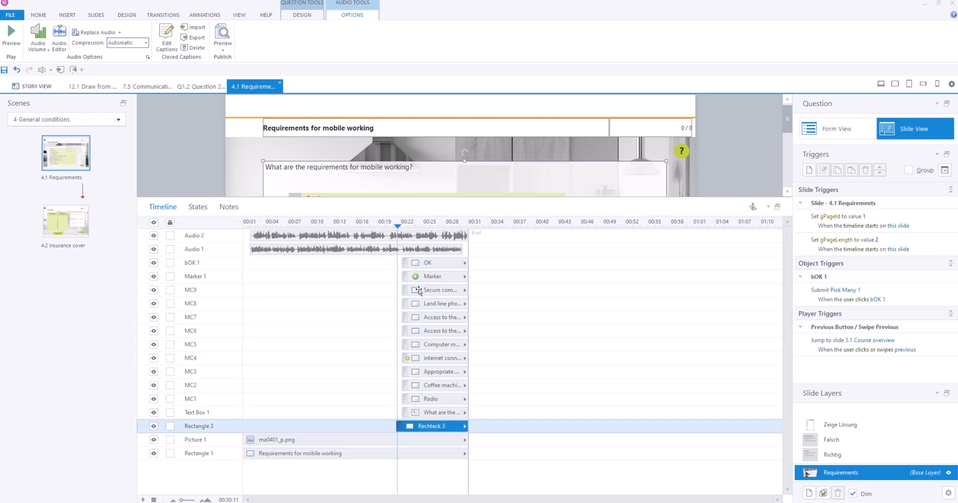
{"action": "left_click", "coordinate": [422, 263], "text": "shift"}
{"action": "mouse_move", "coordinate": [414, 427]}
{"action": "left_mouse_down"}
{"action": "mouse_move", "coordinate": [402, 429]}
{"action": "mouse_move", "coordinate": [410, 427]}
{"action": "left_mouse_up"}
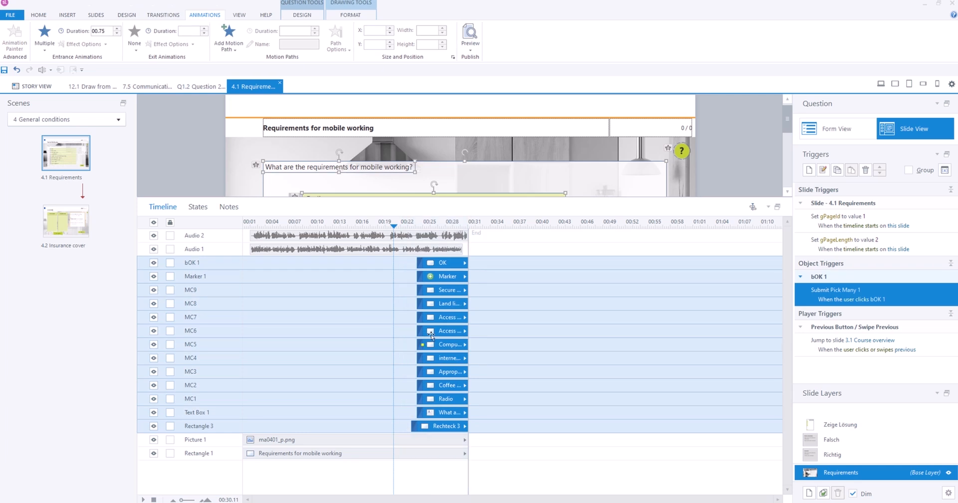
Step: Delete the original Audio 1 track from the slide's timeline and select the Audio 2 track
{"action": "left_click", "coordinate": [460, 250]}
{"action": "key", "text": "Delete"}
{"action": "left_click", "coordinate": [463, 236]}
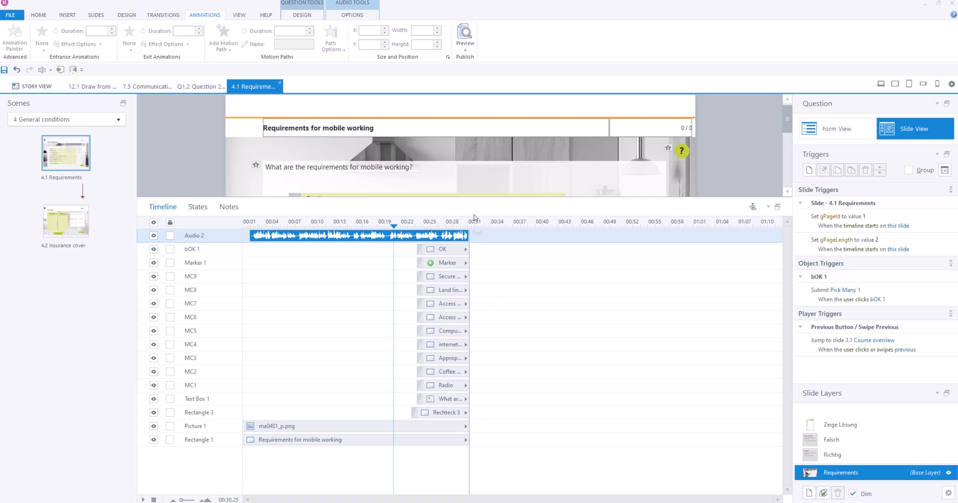
Step: Play the timeline from about 22 s to check that the question objects appear in sync with the narration
{"action": "left_click", "coordinate": [411, 223]}
{"action": "left_click_drag", "start_coordinate": [452, 198], "coordinate": [454, 286]}
{"action": "key", "text": "space"}
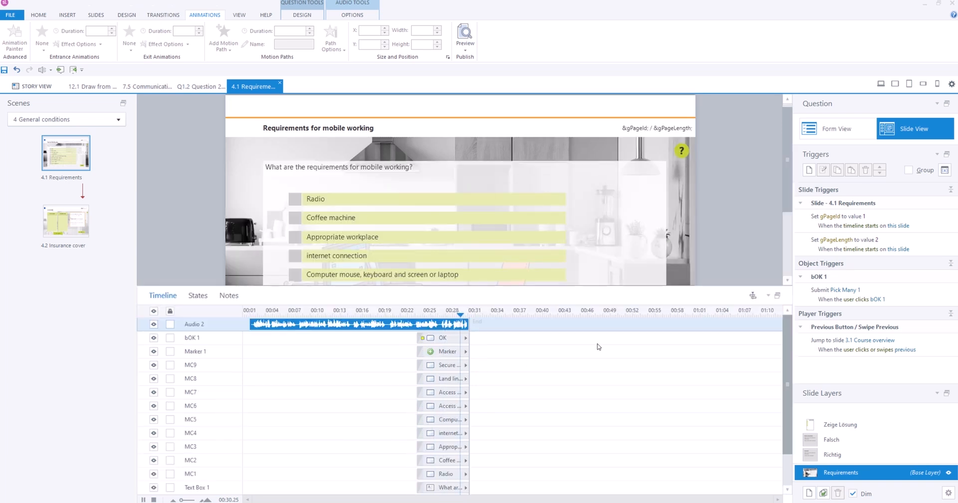
{"action": "left_click_drag", "start_coordinate": [721, 286], "coordinate": [718, 402]}
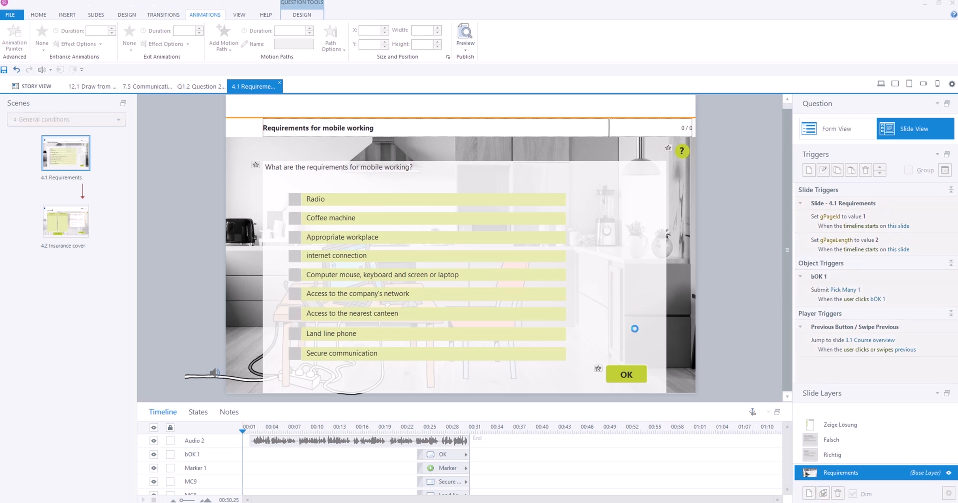
Step: Open the publish settings for the localized course
{"action": "left_click", "coordinate": [33, 18]}
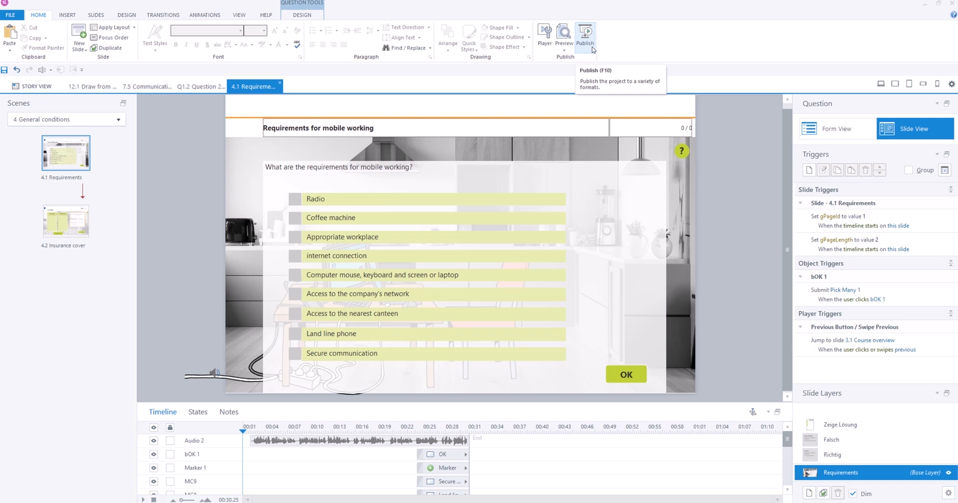
{"action": "left_click", "coordinate": [591, 48]}
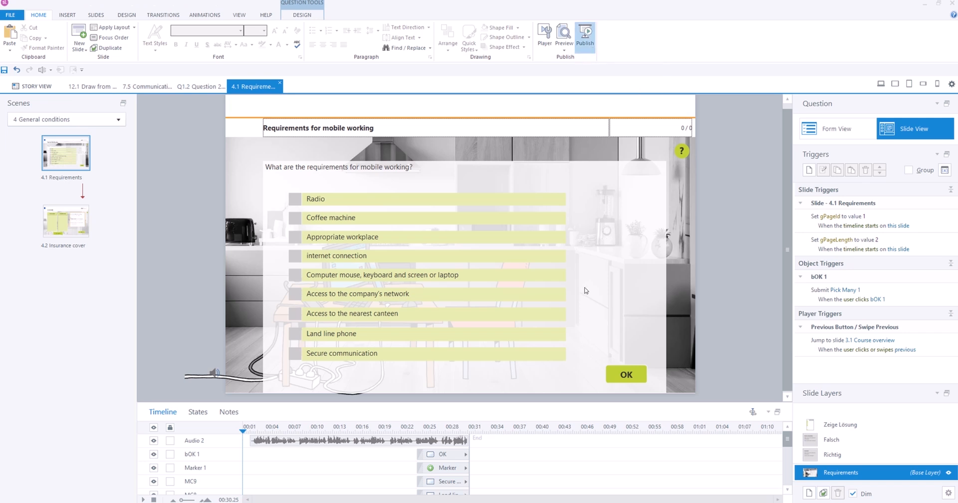